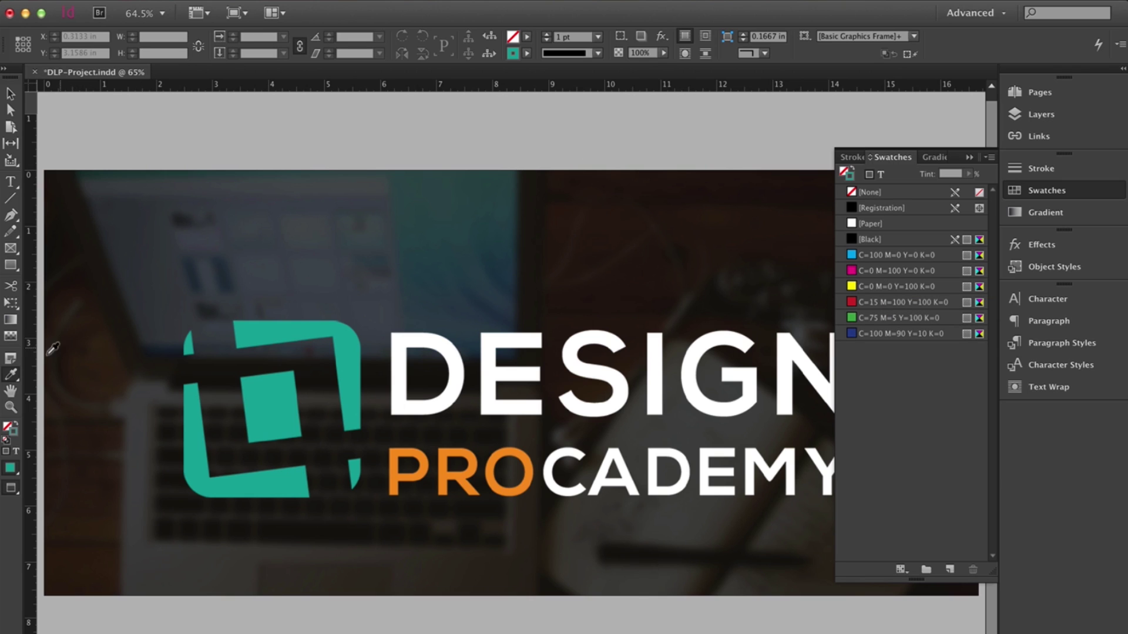
- Add the sampled teal logo color to the swatches as a new process swatch in CMYK mode
{"action": "left_click", "coordinate": [17, 376]}
{"action": "left_click", "coordinate": [990, 157]}
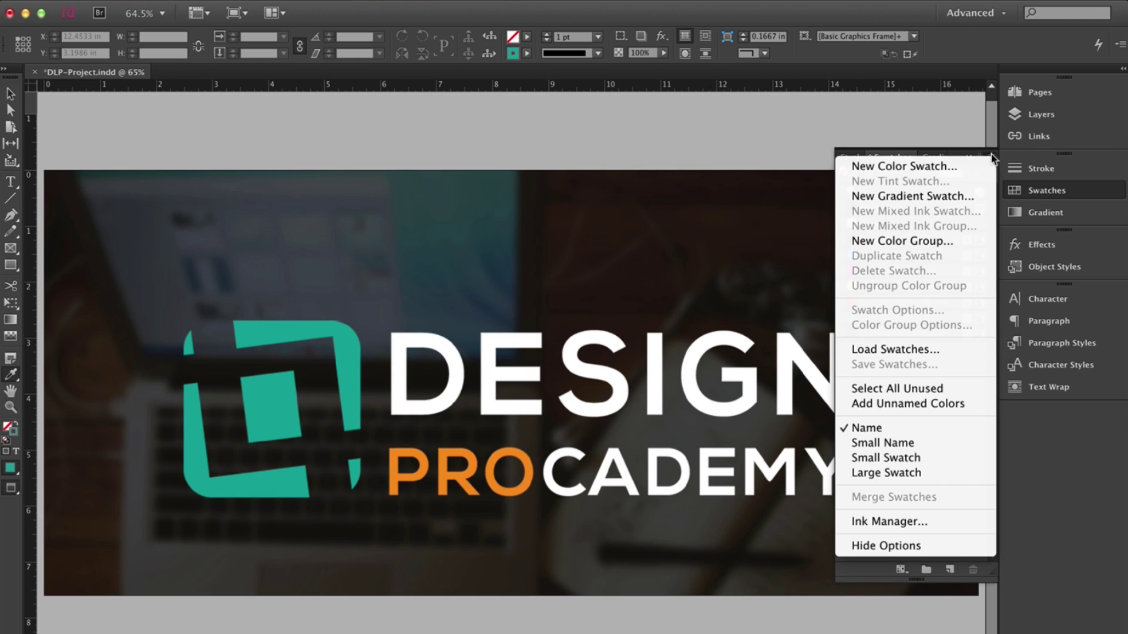
{"action": "left_click", "coordinate": [971, 173]}
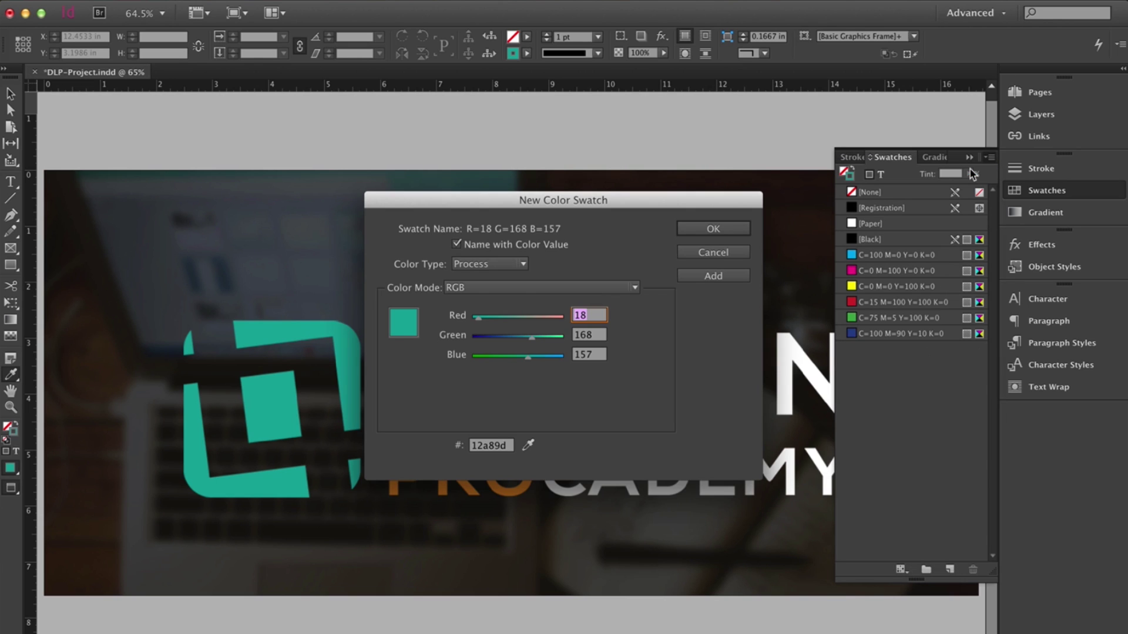
{"action": "left_click", "coordinate": [606, 290]}
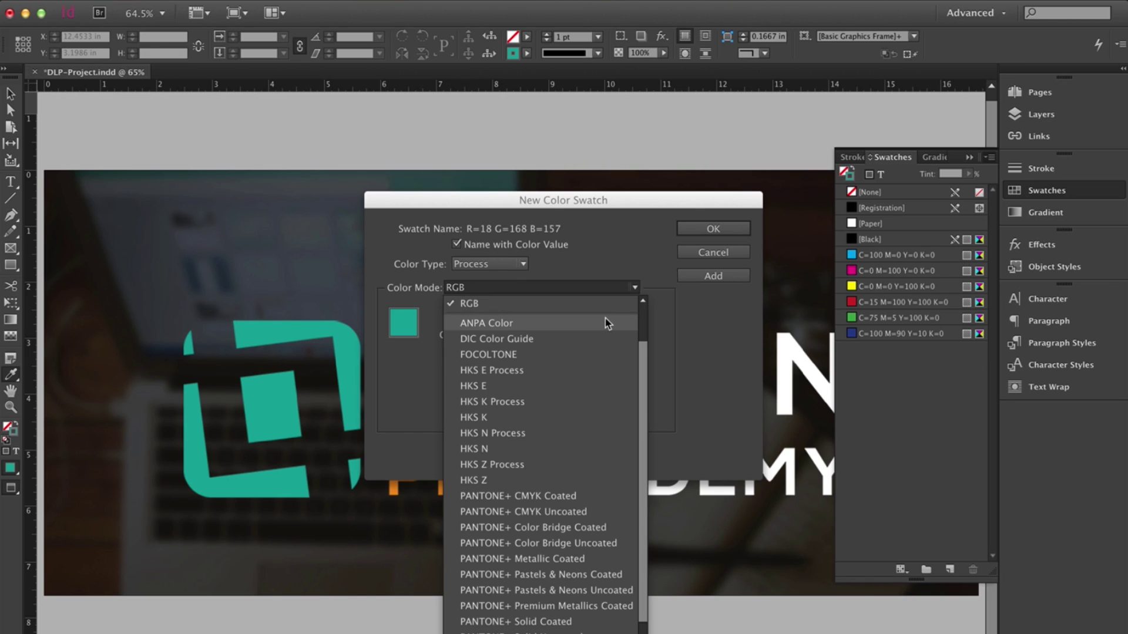
{"action": "scroll", "coordinate": [608, 323], "scroll_direction": "up", "scroll_amount": 3}
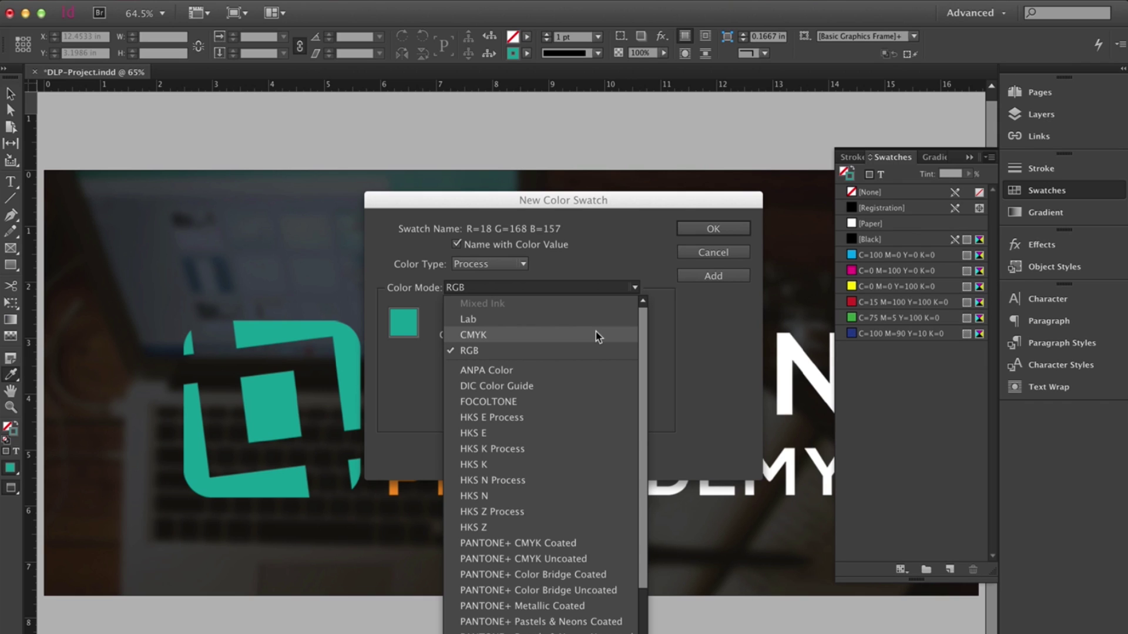
{"action": "left_click", "coordinate": [597, 337]}
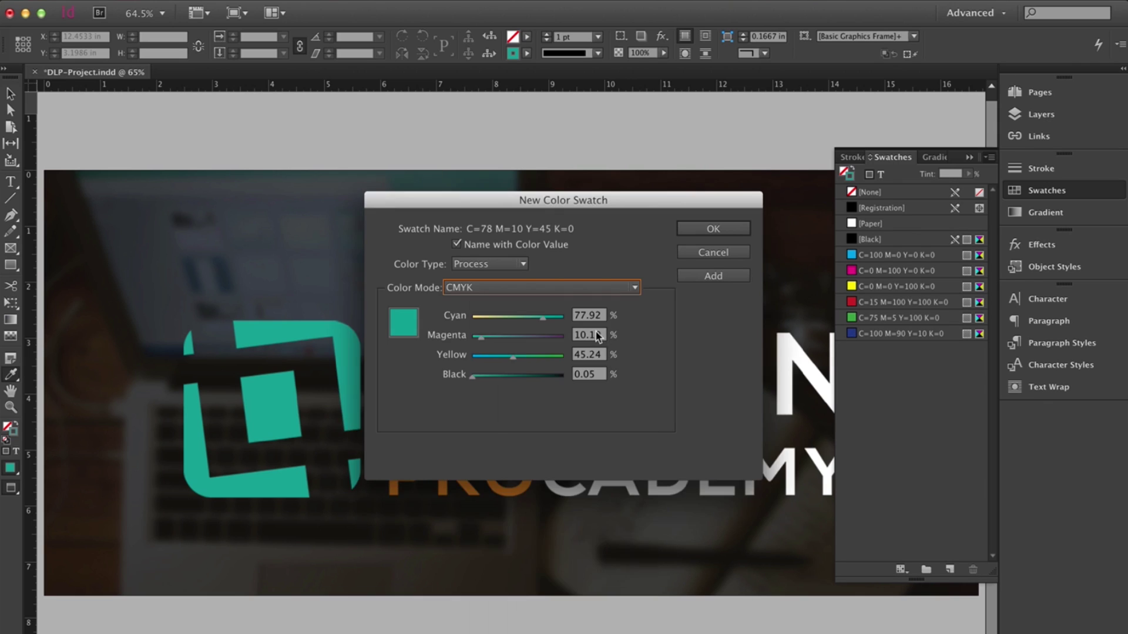
{"action": "left_click", "coordinate": [700, 280]}
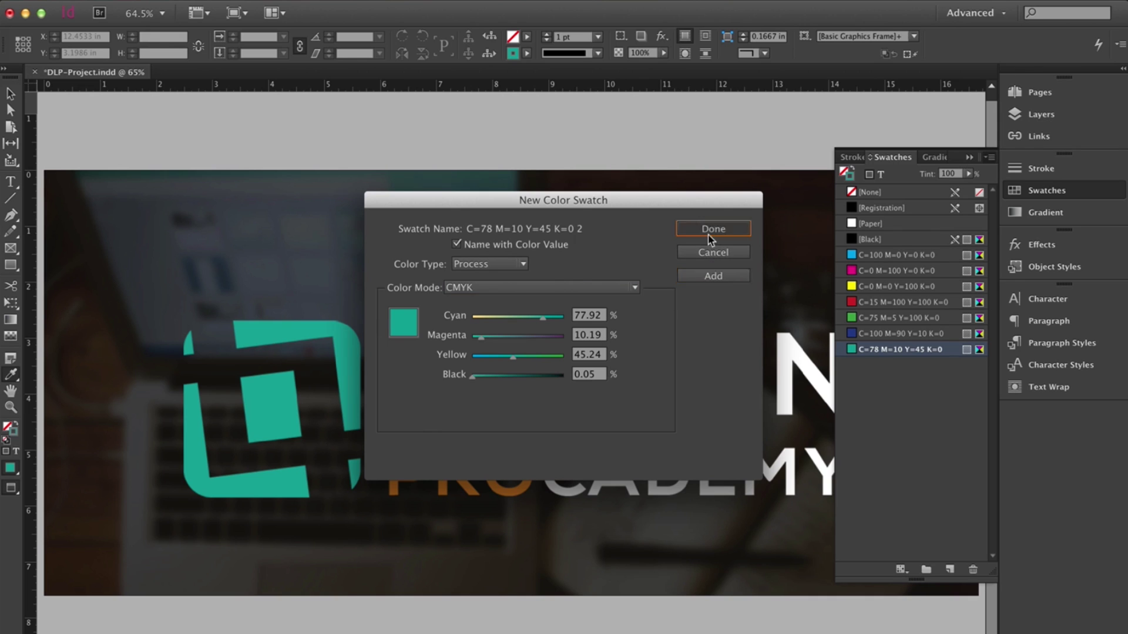
{"action": "left_click", "coordinate": [704, 230]}
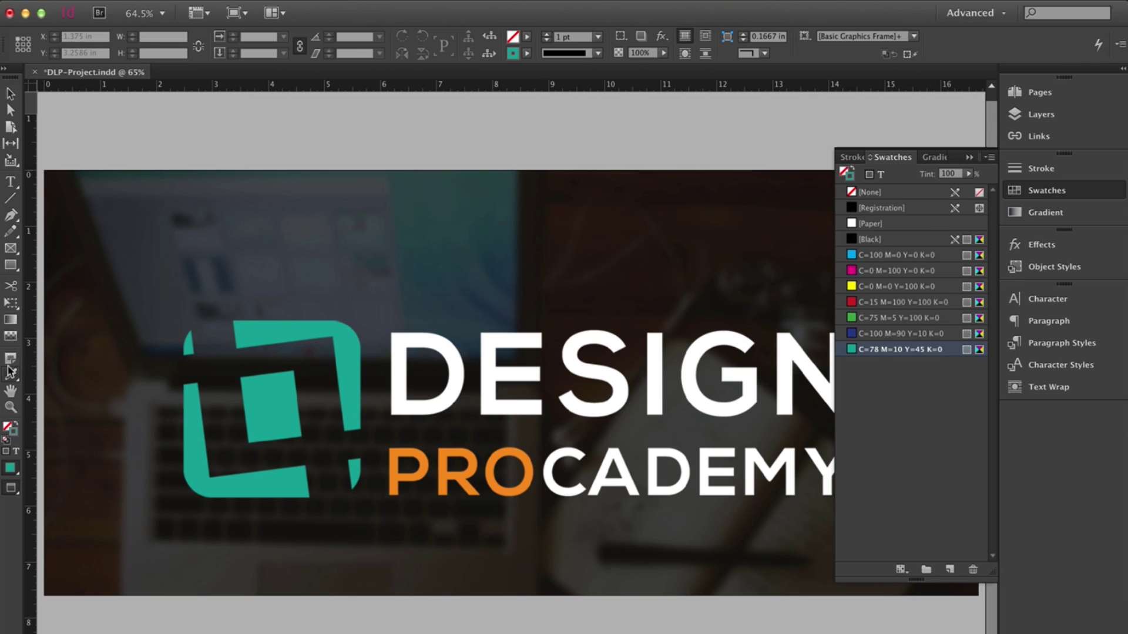
- Sample the orange from the word PRO and add it as a new process swatch in CMYK mode
{"action": "left_click", "coordinate": [393, 455]}
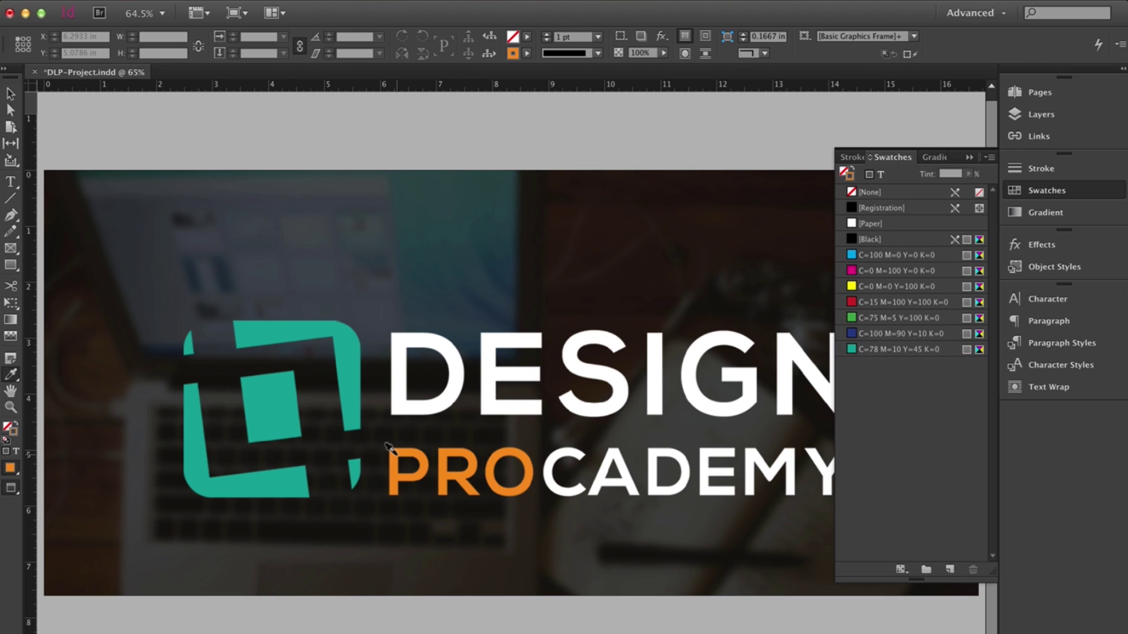
{"action": "left_click", "coordinate": [988, 158]}
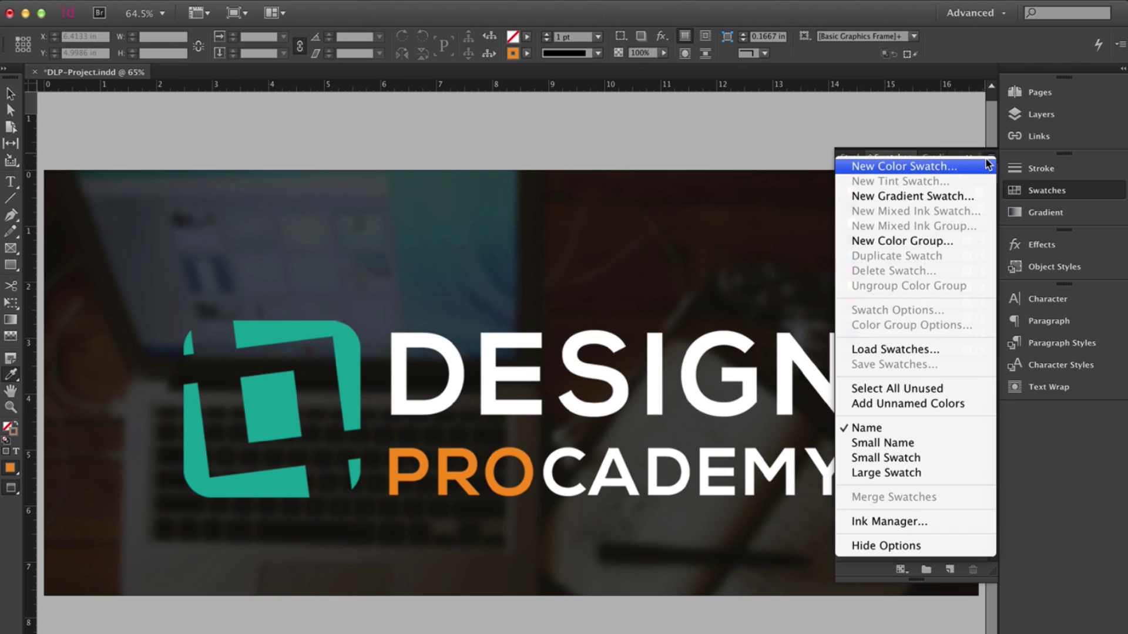
{"action": "left_click", "coordinate": [964, 166]}
{"action": "left_click", "coordinate": [611, 288]}
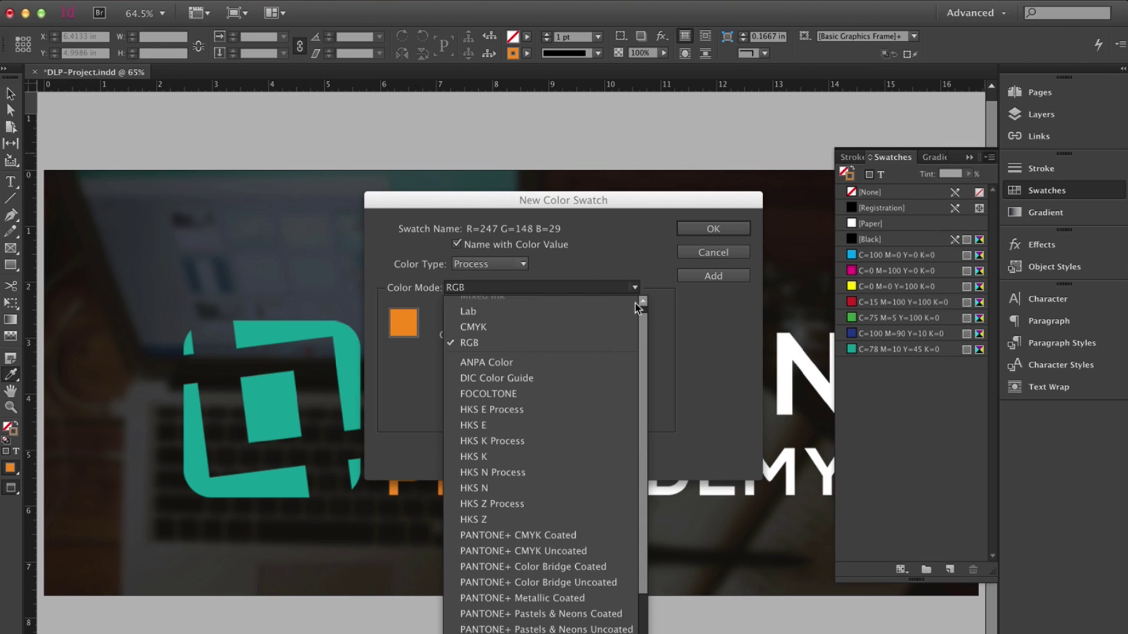
{"action": "left_click", "coordinate": [470, 325]}
{"action": "left_click", "coordinate": [710, 277]}
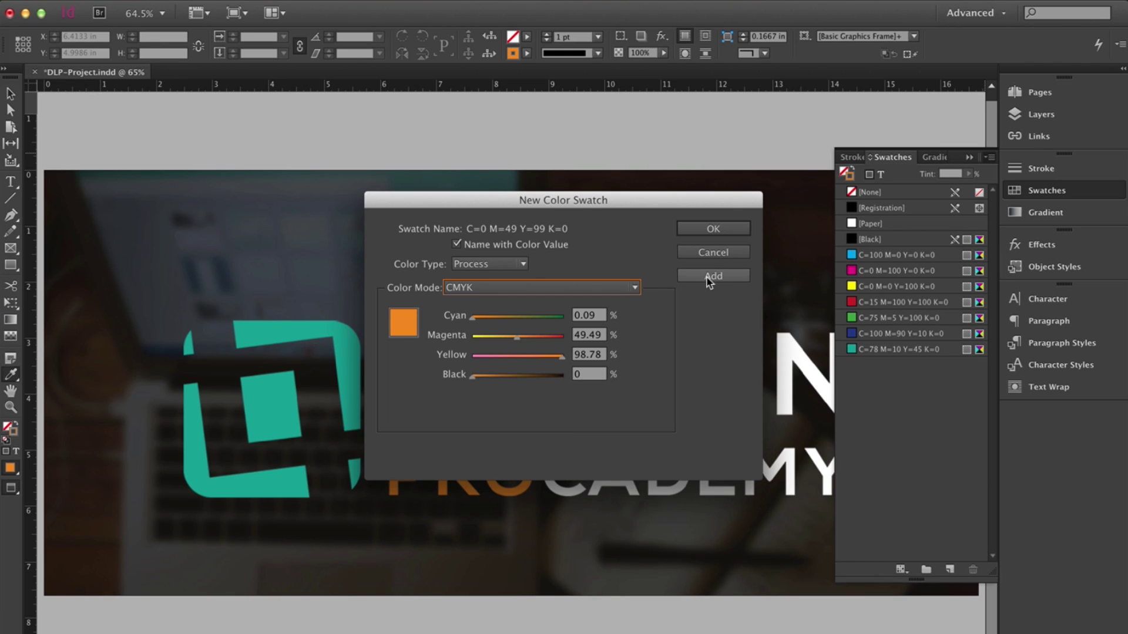
{"action": "left_click", "coordinate": [717, 231]}
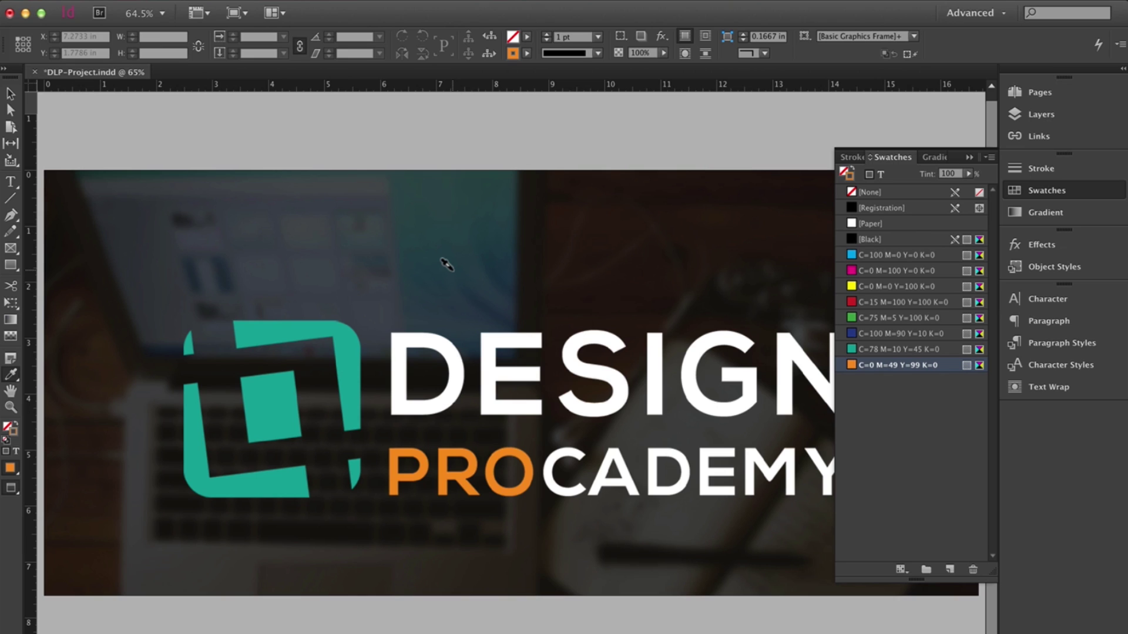
- Extract a color theme from the placed logo image with the Color Theme Tool and select its dark teal color
{"action": "left_click", "coordinate": [16, 377]}
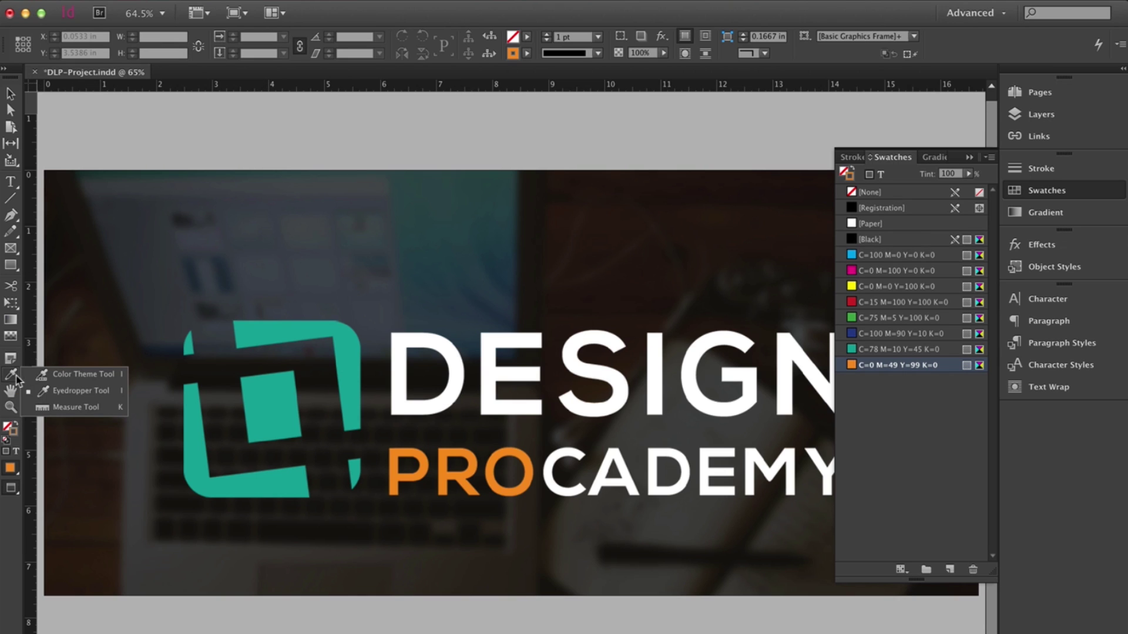
{"action": "left_click", "coordinate": [50, 376]}
{"action": "left_click", "coordinate": [52, 383]}
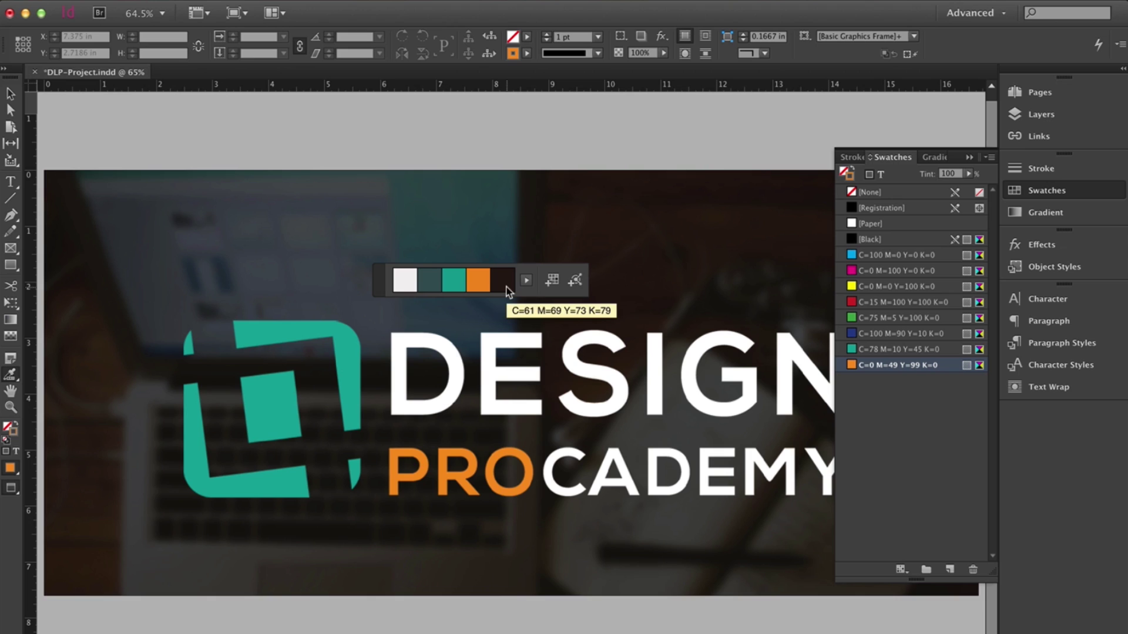
{"action": "key", "text": "Right"}
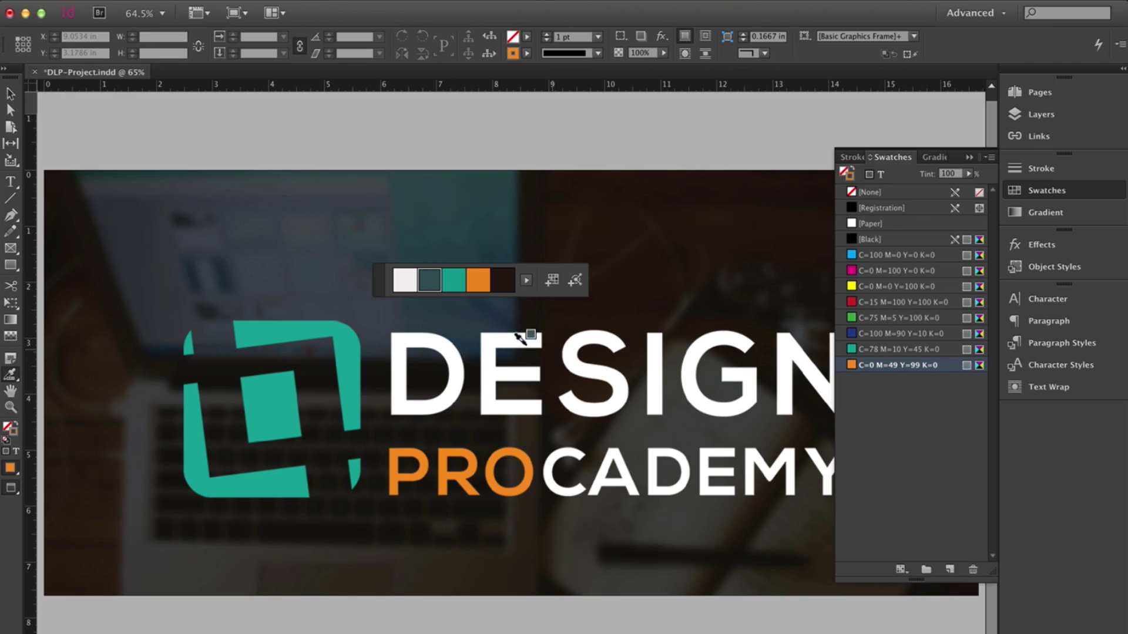
- Try the Bright, Dark and Deep variants of the extracted color theme
{"action": "left_click", "coordinate": [527, 281]}
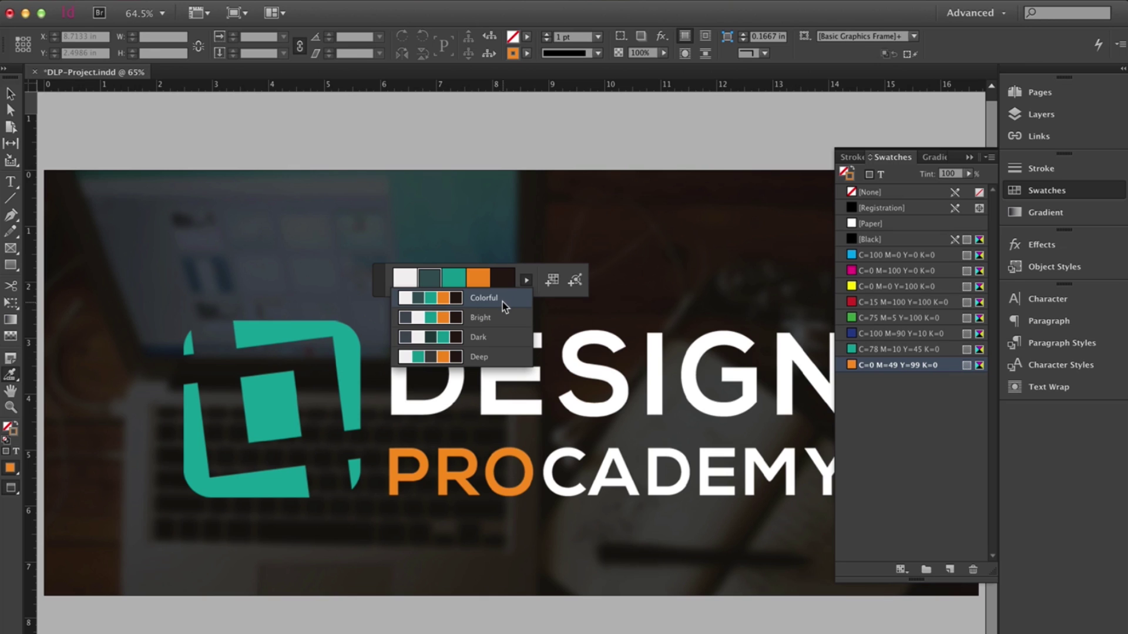
{"action": "left_click", "coordinate": [497, 324]}
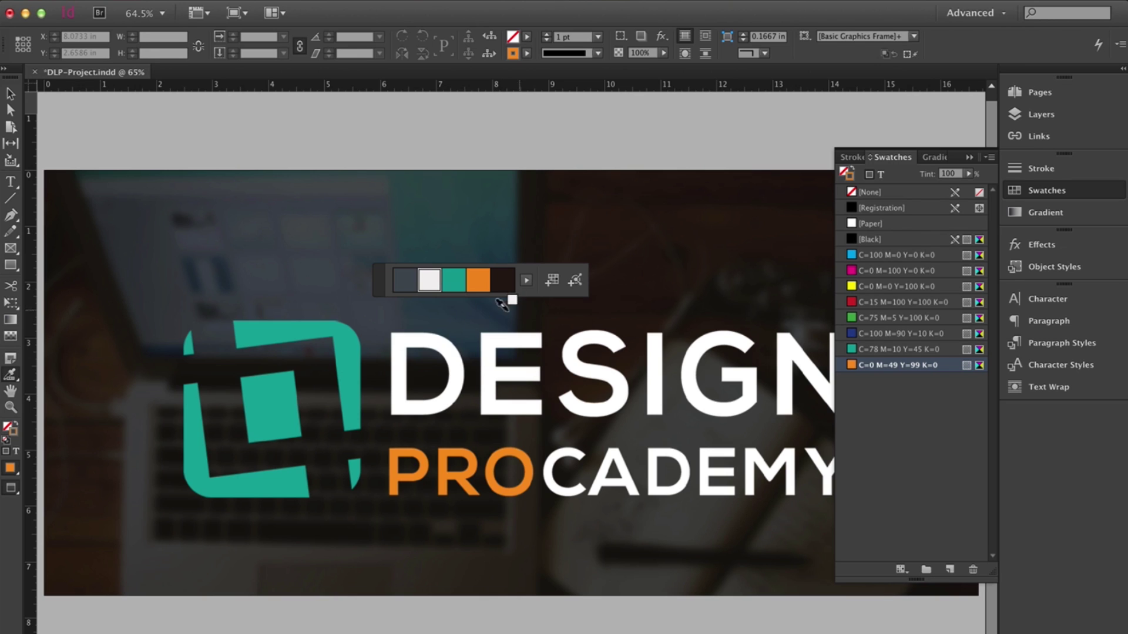
{"action": "left_click", "coordinate": [528, 284]}
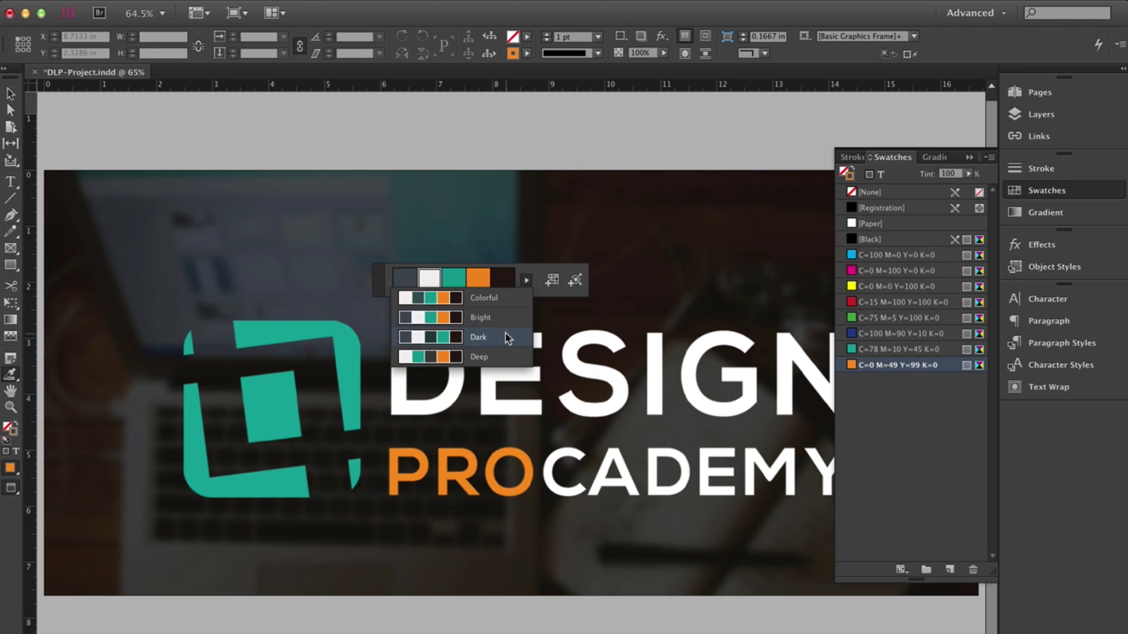
{"action": "left_click", "coordinate": [505, 333]}
{"action": "left_click", "coordinate": [526, 281]}
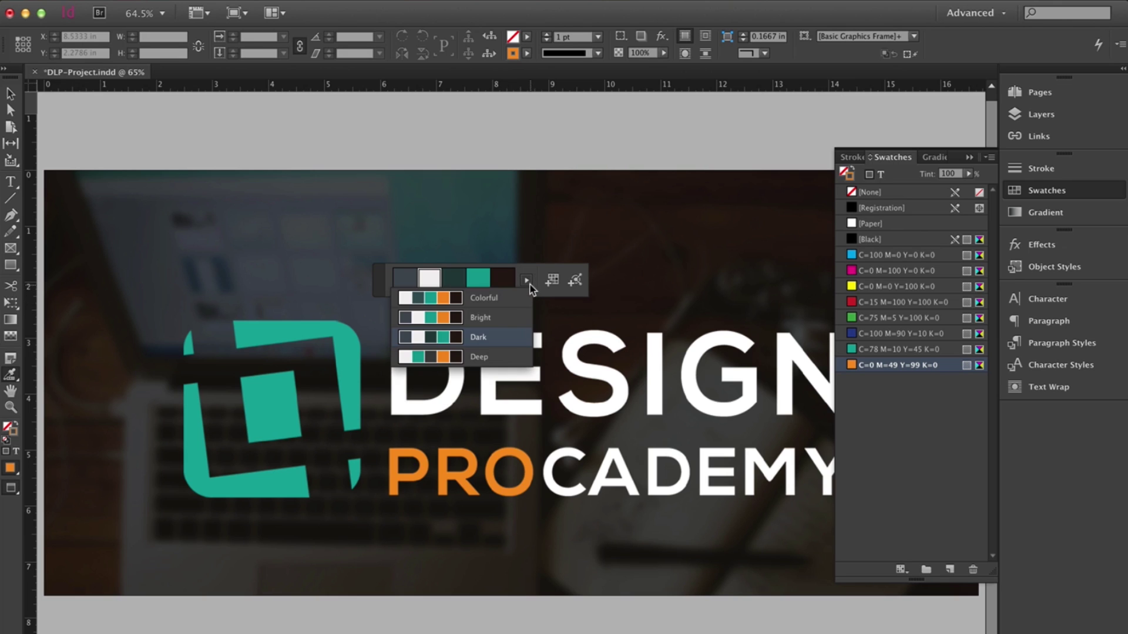
{"action": "left_click", "coordinate": [501, 356]}
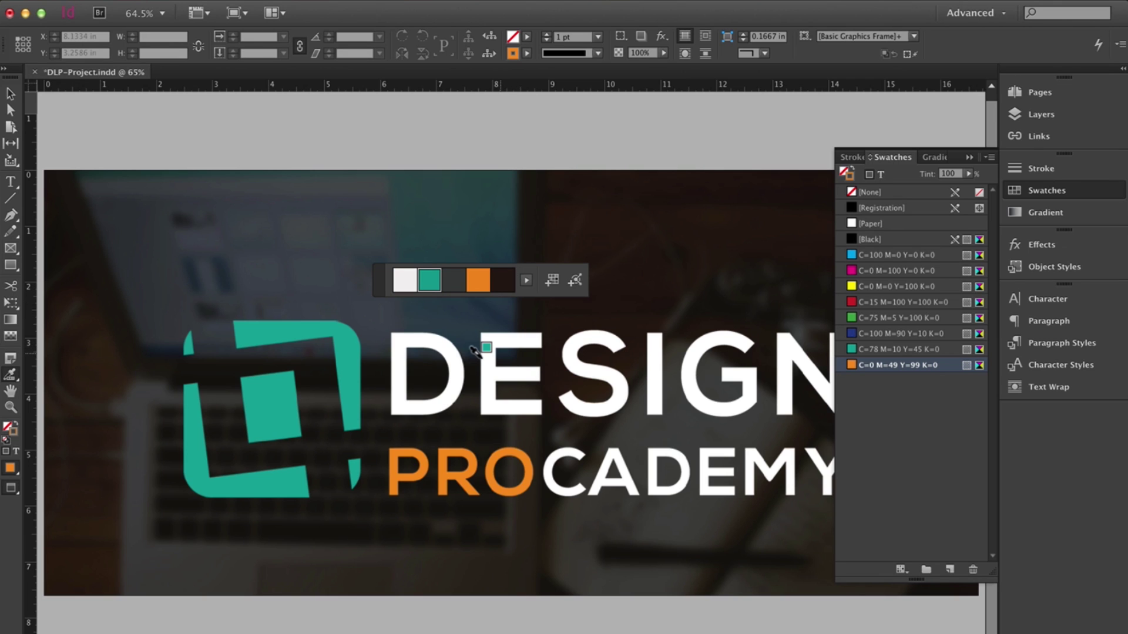
- Choose the Colorful variant of the extracted theme and add it to the swatches as a color group
{"action": "left_click", "coordinate": [527, 281]}
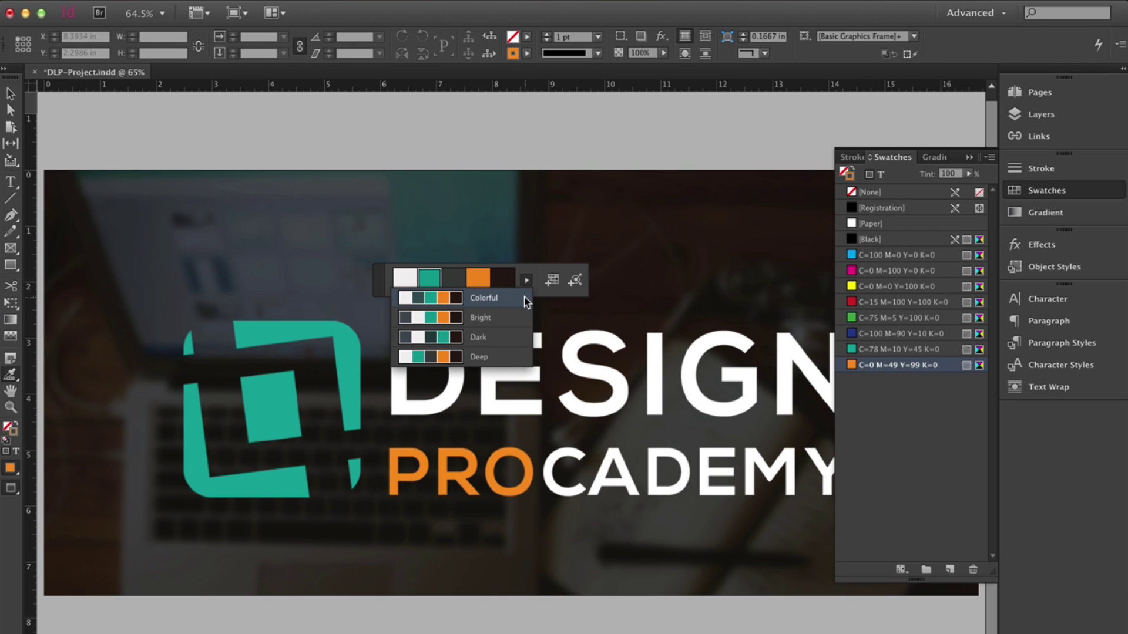
{"action": "left_click", "coordinate": [524, 297]}
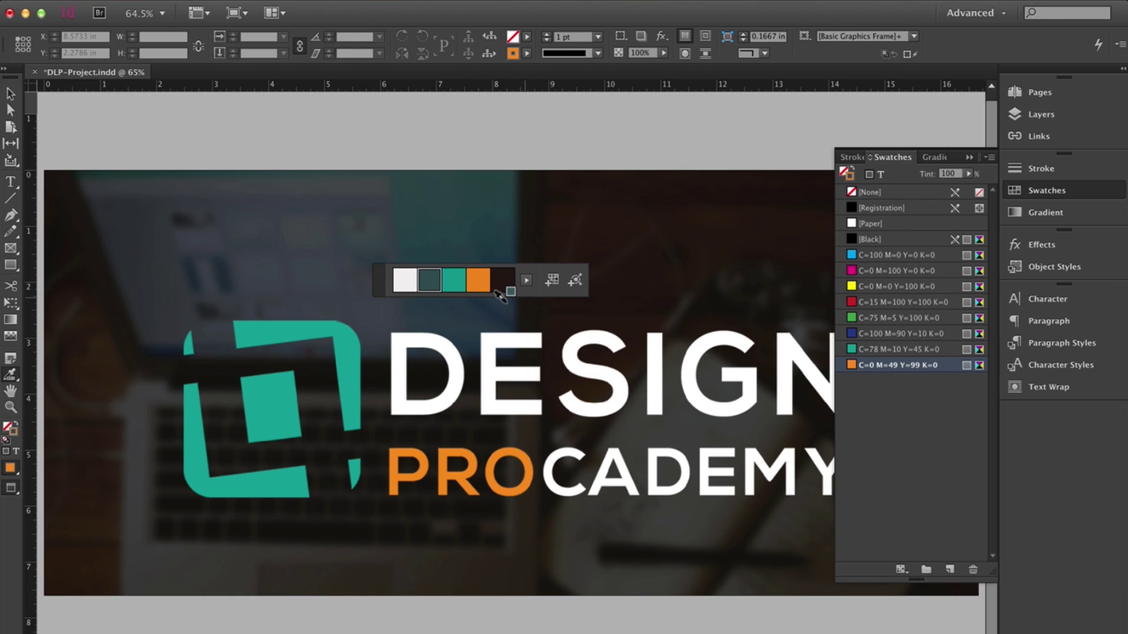
{"action": "left_click", "coordinate": [550, 284]}
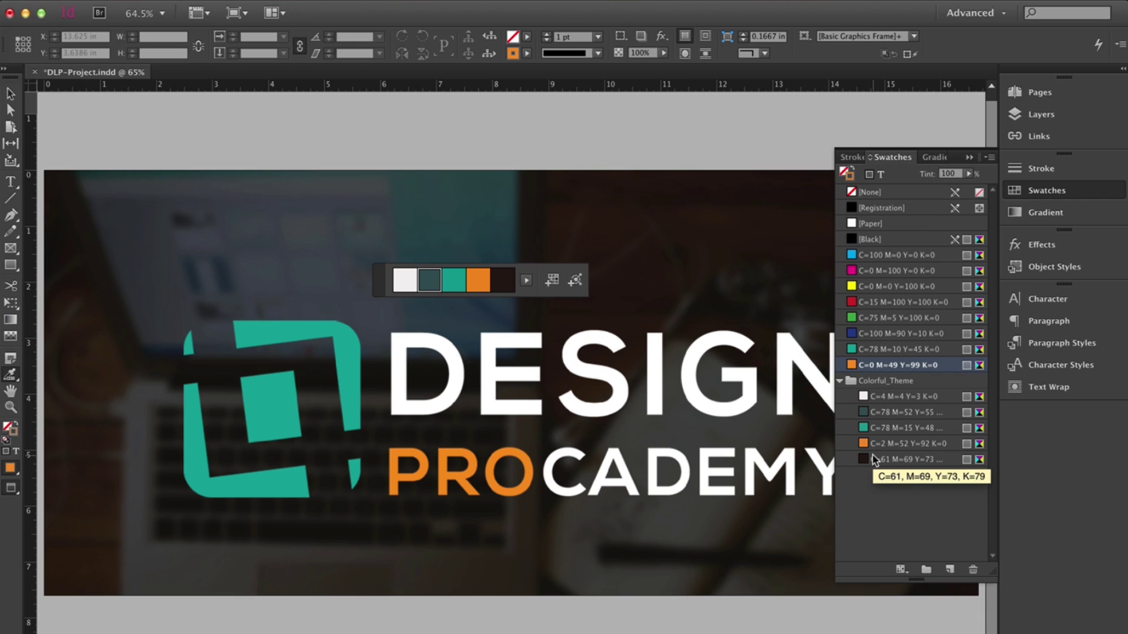
- Rename the Colorful_Theme color group as Brand Colors
{"action": "left_click", "coordinate": [876, 383]}
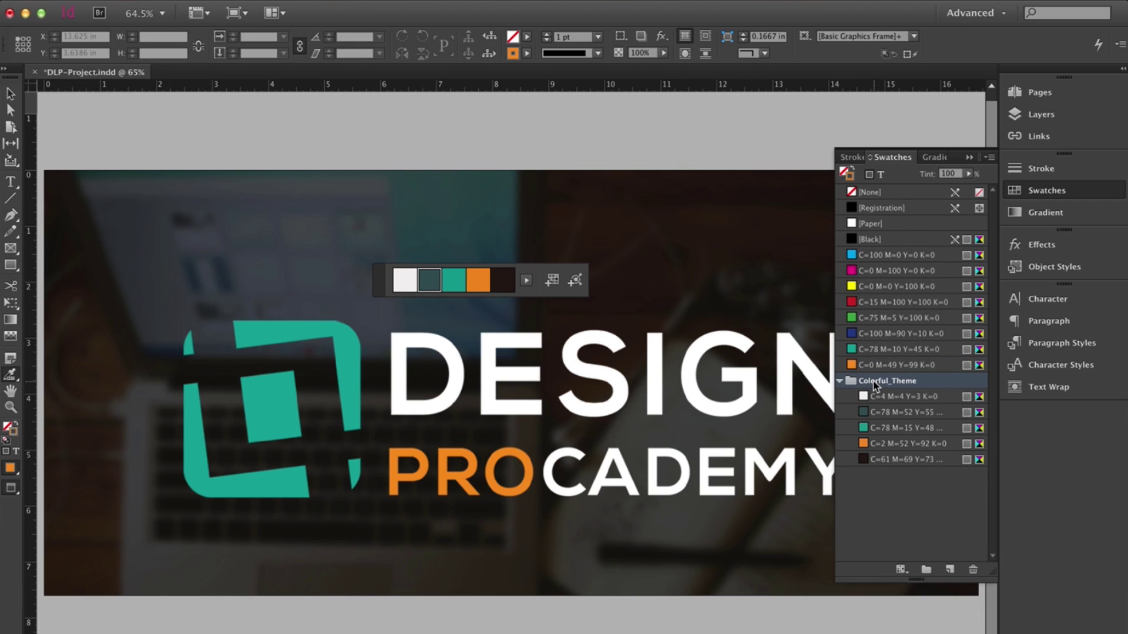
{"action": "right_click", "coordinate": [876, 386]}
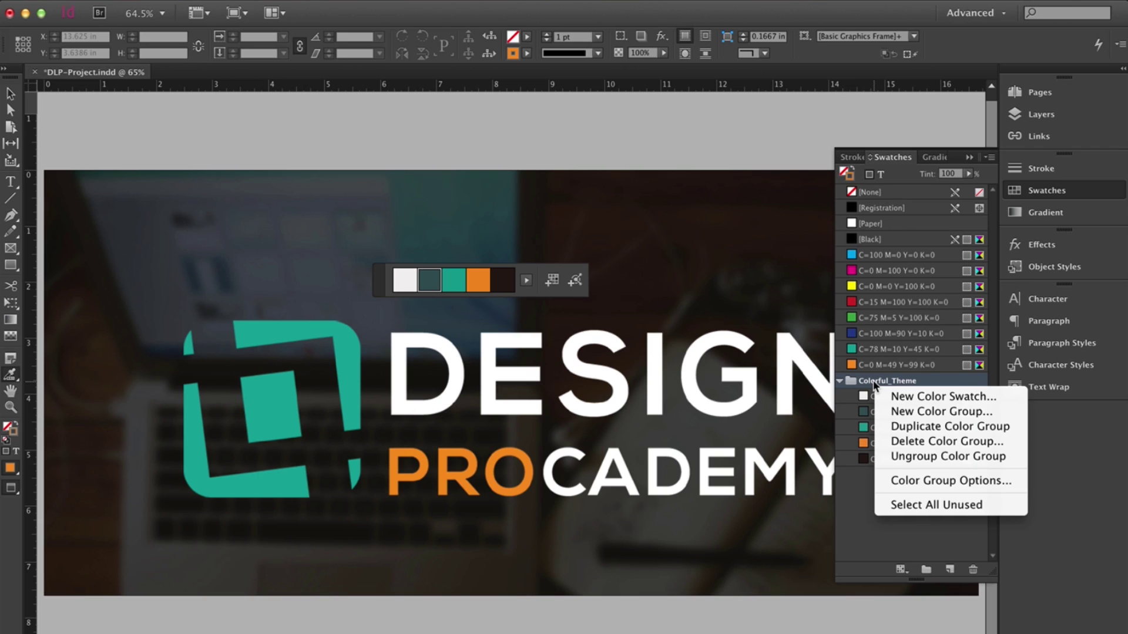
{"action": "left_click", "coordinate": [896, 479]}
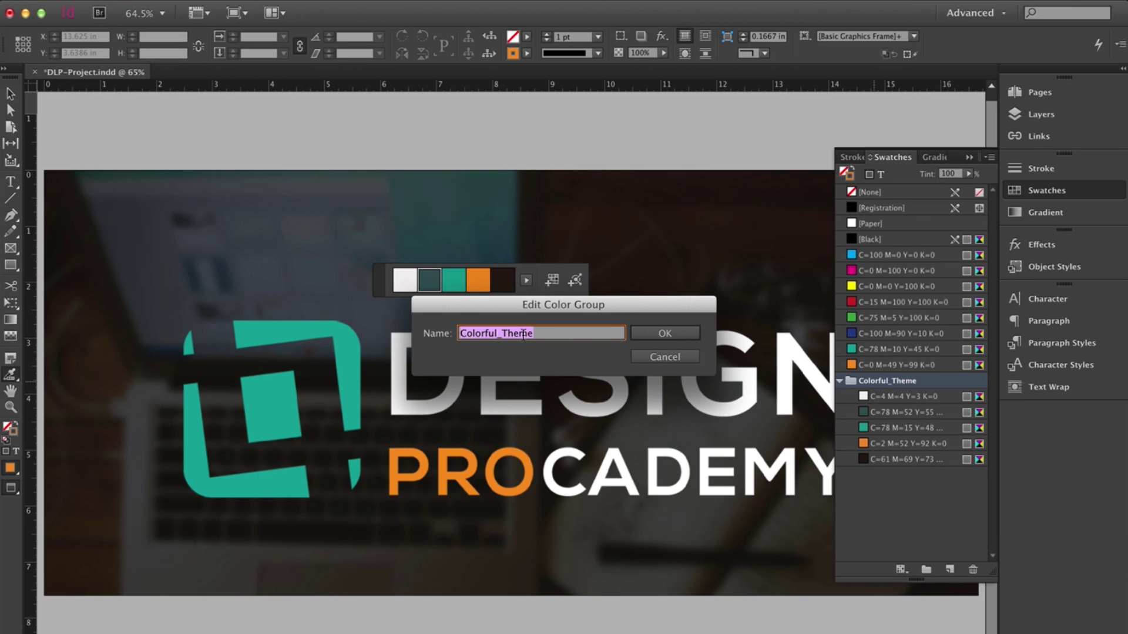
{"action": "type", "text": "B"}
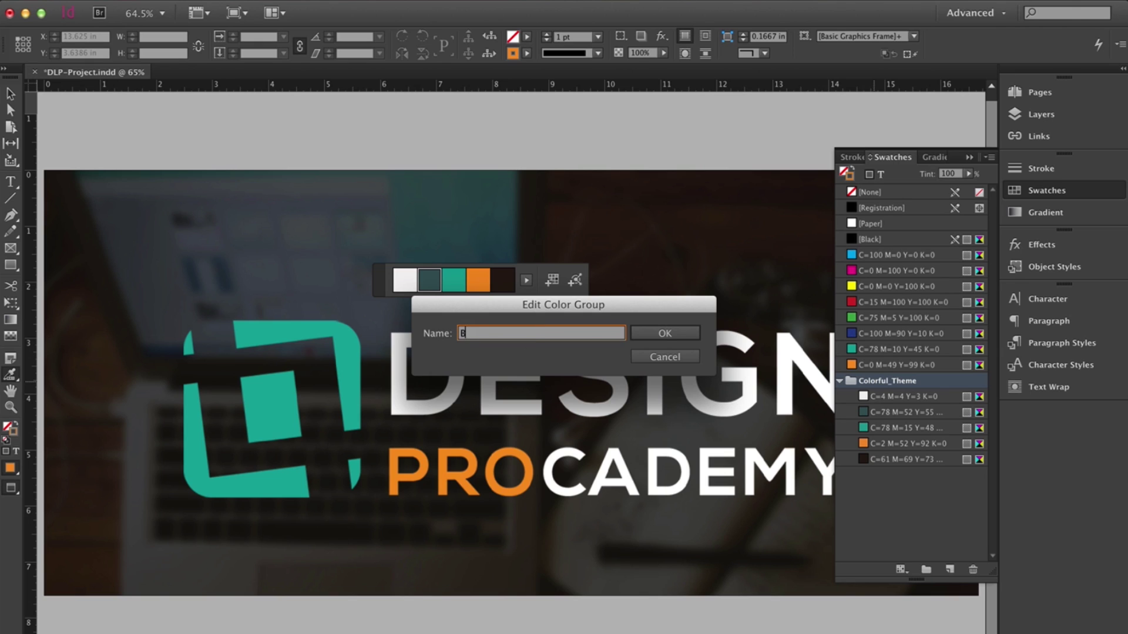
{"action": "type", "text": "rand Colors"}
{"action": "left_click", "coordinate": [659, 335]}
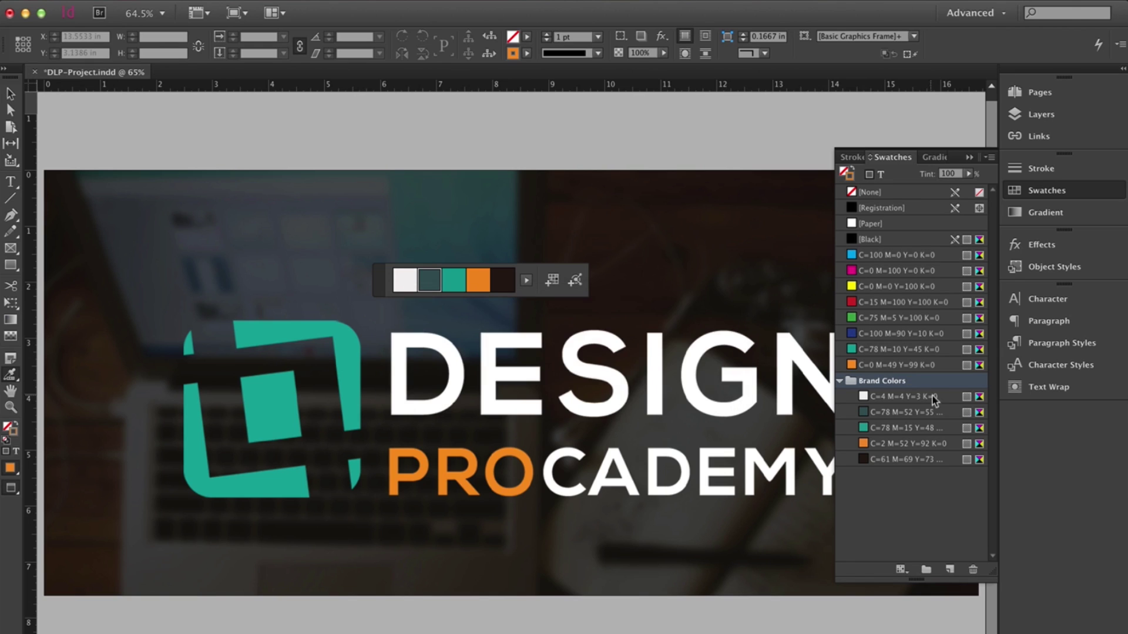